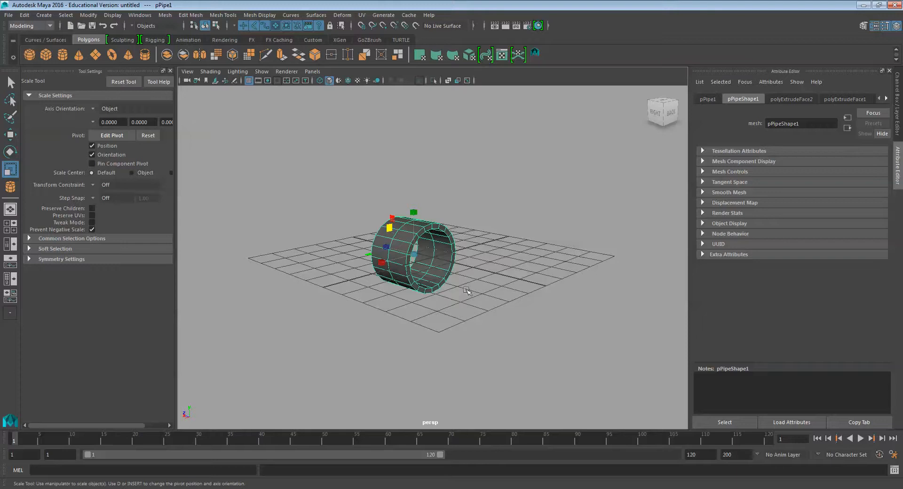
# Select the faces around one end section of the pipe and extrude them about 11.5 in local Z to form a thick collar
pyautogui.keyDown('alt'); pyautogui.moveTo(402, 307); pyautogui.dragTo(421, 319); pyautogui.keyUp('alt')
pyautogui.moveTo(423, 237); pyautogui.dragTo(426, 262, button='right')
pyautogui.moveTo(455, 200); pyautogui.dragTo(419, 305)
pyautogui.keyDown('alt'); pyautogui.moveTo(545, 354); pyautogui.dragTo(453, 366); pyautogui.keyUp('alt')
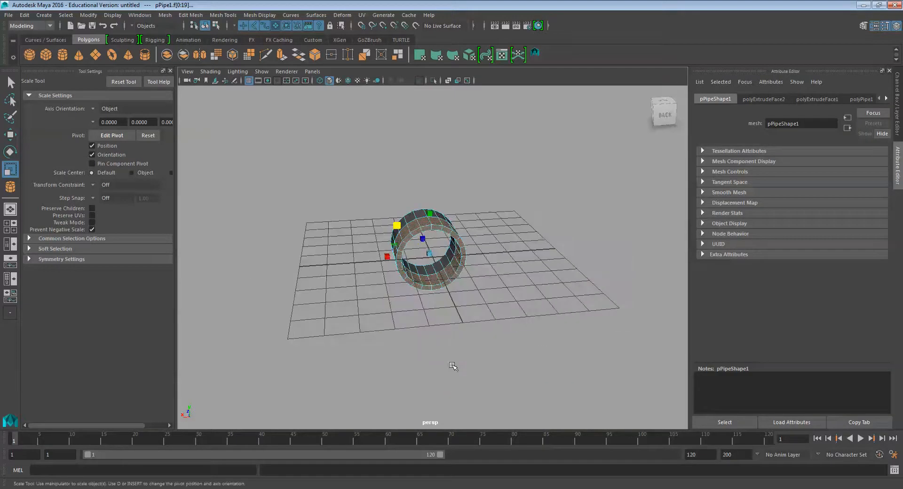
pyautogui.click(191, 15)
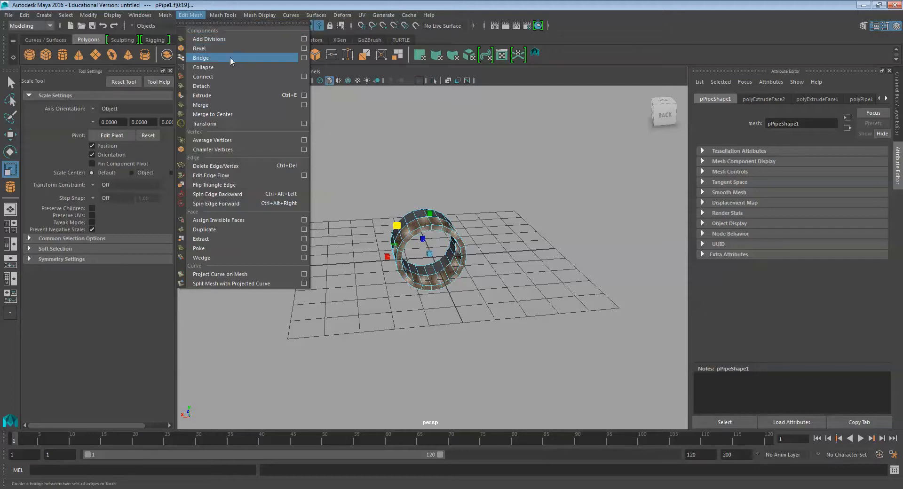
pyautogui.click(229, 95)
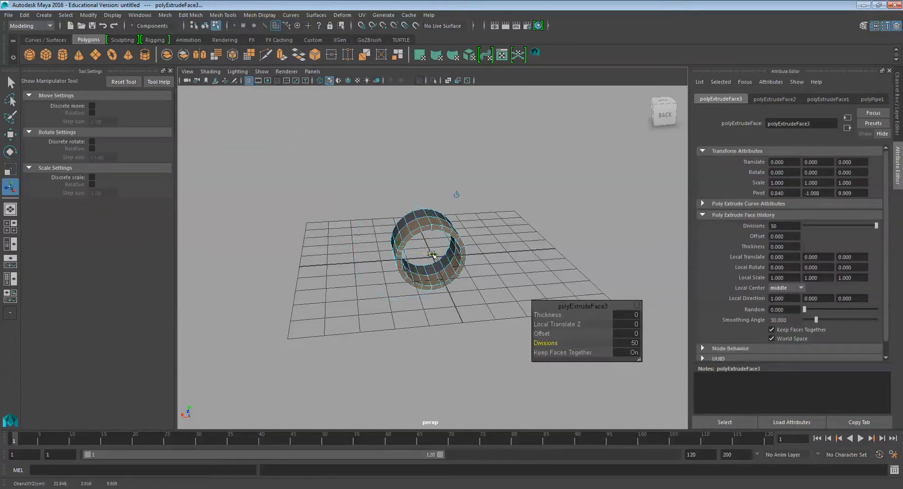
pyautogui.moveTo(434, 257); pyautogui.dragTo(436, 277)
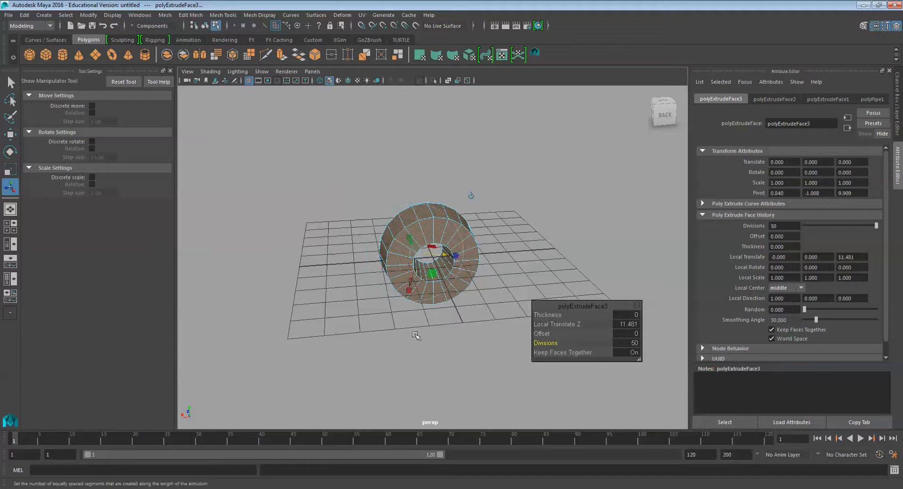
# Set the collar extrusion's divisions to 1
pyautogui.keyDown('alt'); pyautogui.moveTo(416, 336); pyautogui.dragTo(490, 328); pyautogui.keyUp('alt')
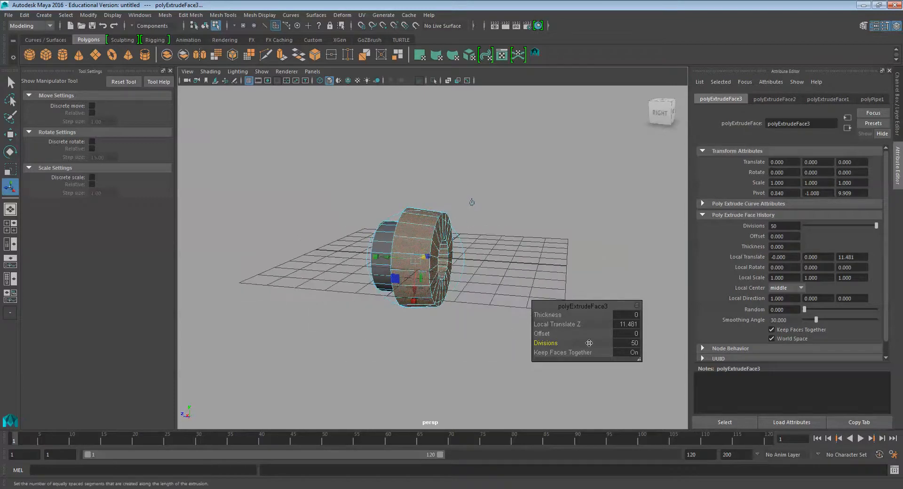
pyautogui.click(629, 343)
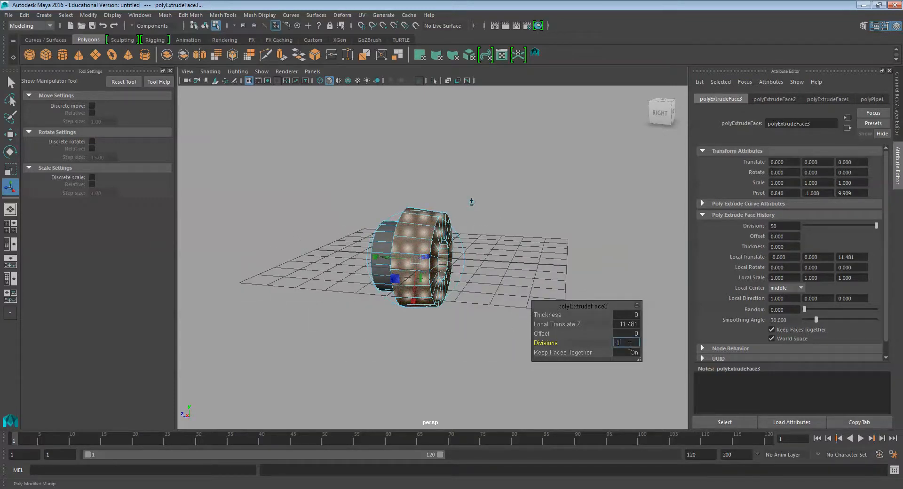
pyautogui.write('1')
pyautogui.press('Return')
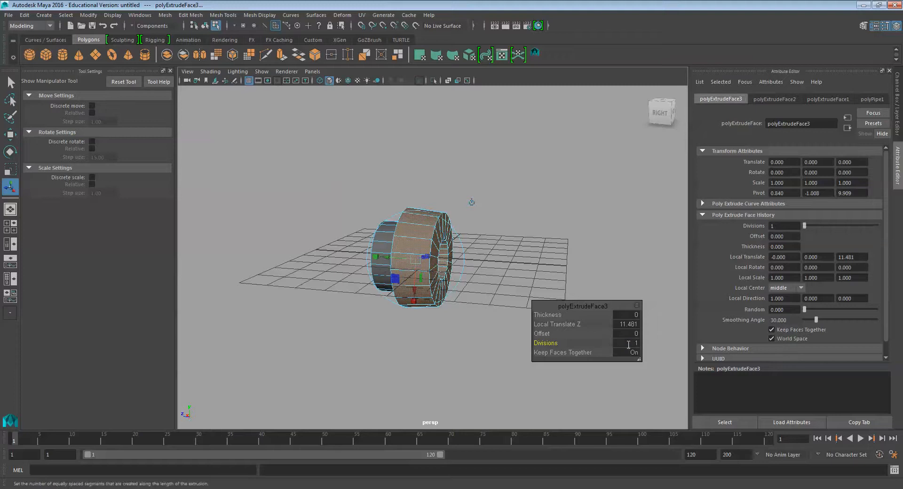
# Select the vertices on the collar's open end and scale them up uniformly to widen both the outer rim and the hole
pyautogui.moveTo(438, 354)
pyautogui.keyDown('alt'); pyautogui.mouseDown()
pyautogui.moveTo(548, 349)
pyautogui.moveTo(574, 335)
pyautogui.moveTo(501, 352)
pyautogui.moveTo(387, 358)
pyautogui.moveTo(309, 335)
pyautogui.moveTo(140, 348)
pyautogui.moveTo(439, 354)
pyautogui.moveTo(433, 340)
pyautogui.mouseUp(); pyautogui.keyUp('alt')
pyautogui.rightClick(416, 235)
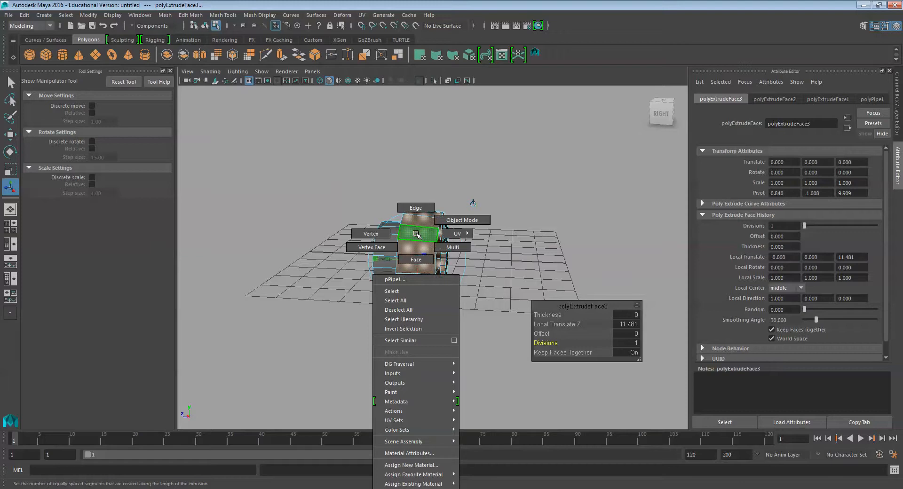
pyautogui.click(383, 237)
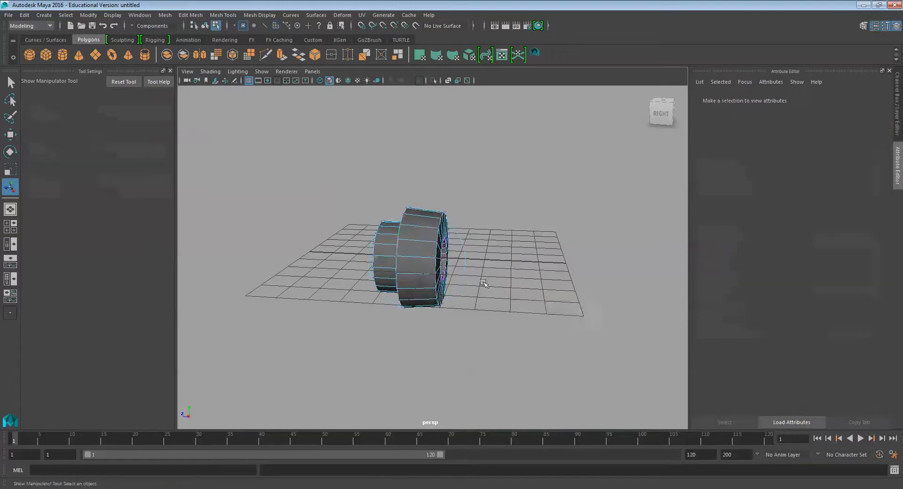
pyautogui.keyDown('alt'); pyautogui.moveTo(466, 268); pyautogui.dragTo(493, 280); pyautogui.keyUp('alt')
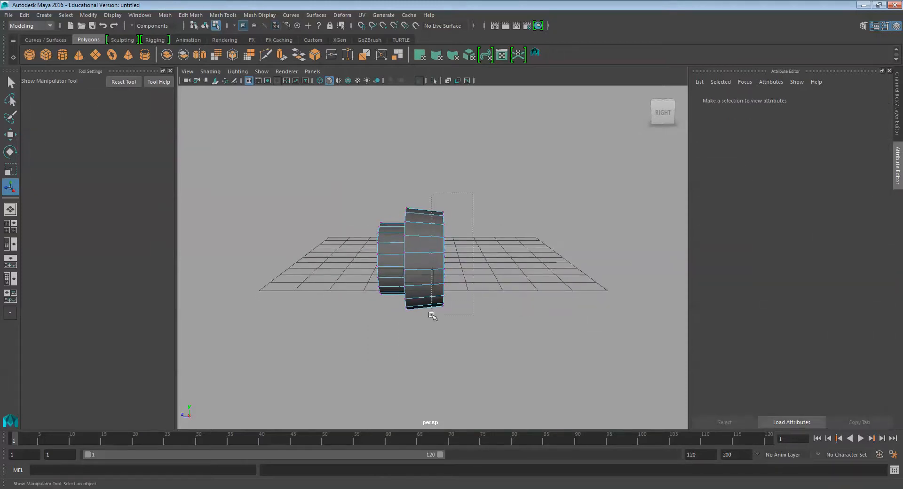
pyautogui.moveTo(432, 316); pyautogui.dragTo(433, 317)
pyautogui.keyDown('alt'); pyautogui.moveTo(507, 348); pyautogui.dragTo(421, 342); pyautogui.keyUp('alt')
pyautogui.press('r')
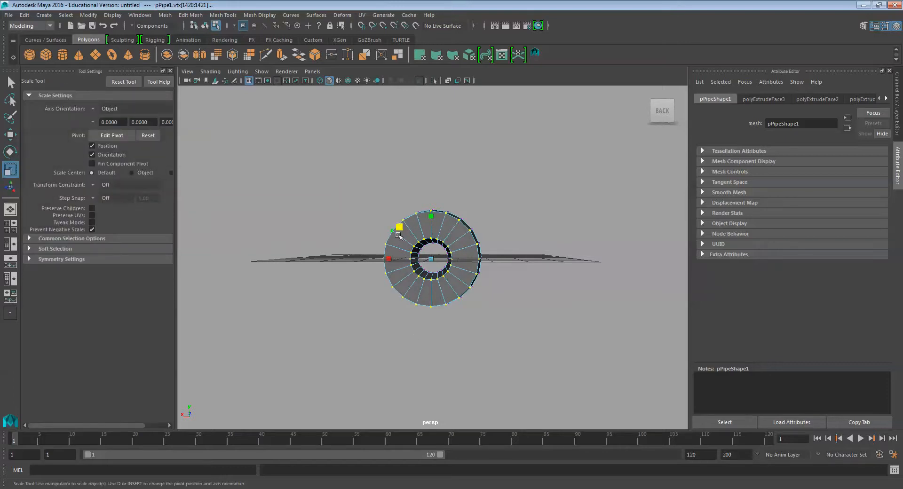
pyautogui.moveTo(398, 235); pyautogui.dragTo(399, 220)
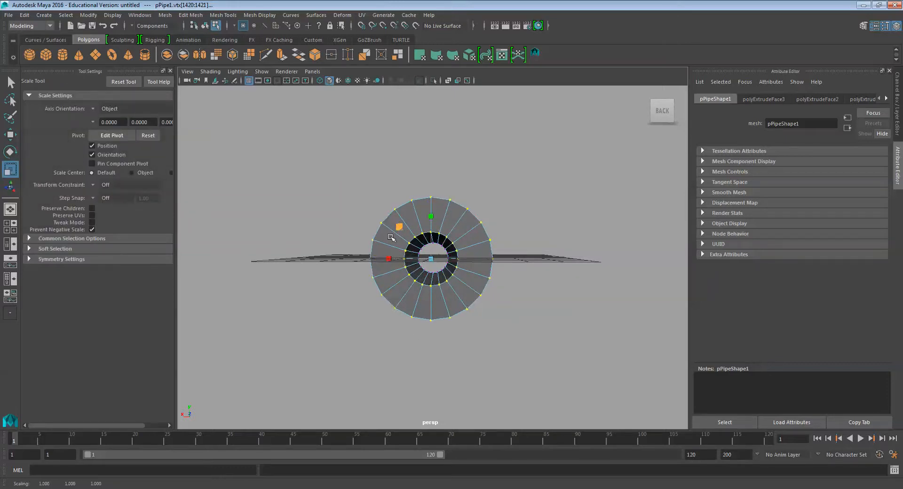
pyautogui.keyDown('alt'); pyautogui.moveTo(364, 335); pyautogui.dragTo(552, 296); pyautogui.keyUp('alt')
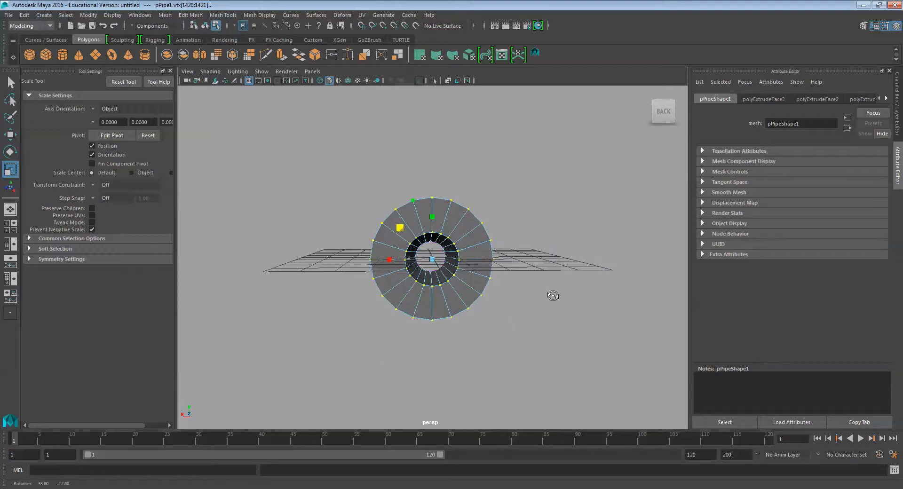
# Select the outer edge loop on the collar's open end and scale it inward to even out the collar's diameter
pyautogui.click(422, 198)
pyautogui.rightClick(423, 198)
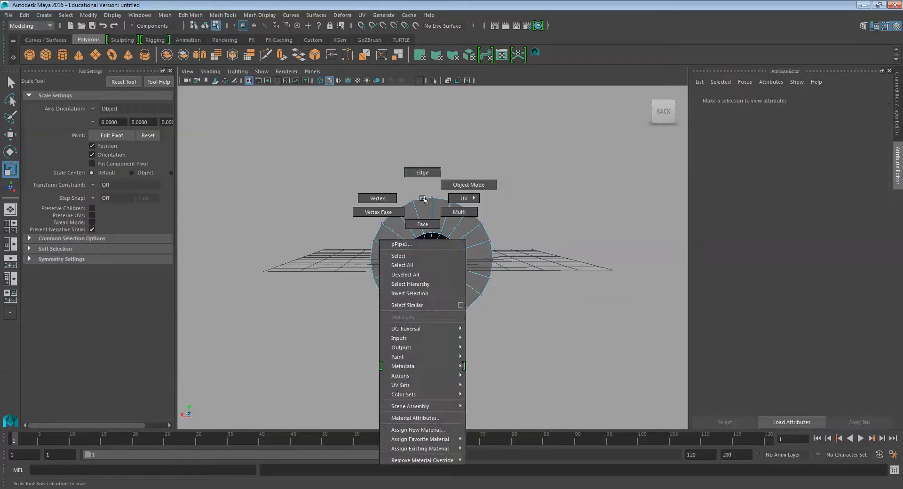
pyautogui.click(422, 173)
pyautogui.click(422, 198)
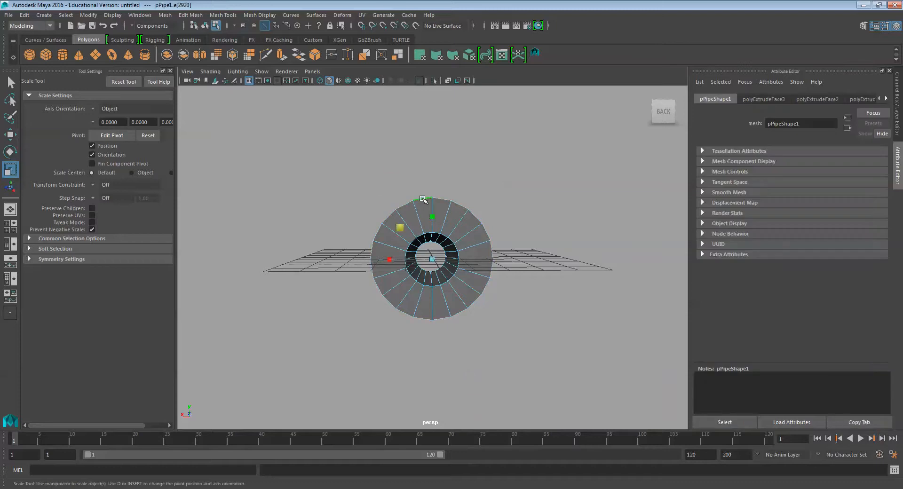
pyautogui.moveTo(511, 353)
pyautogui.keyDown('alt'); pyautogui.mouseDown()
pyautogui.moveTo(593, 363)
pyautogui.moveTo(511, 367)
pyautogui.mouseUp(); pyautogui.keyUp('alt')
pyautogui.moveTo(401, 248); pyautogui.dragTo(405, 235)
pyautogui.keyDown('alt'); pyautogui.moveTo(423, 357); pyautogui.dragTo(621, 378); pyautogui.keyUp('alt')
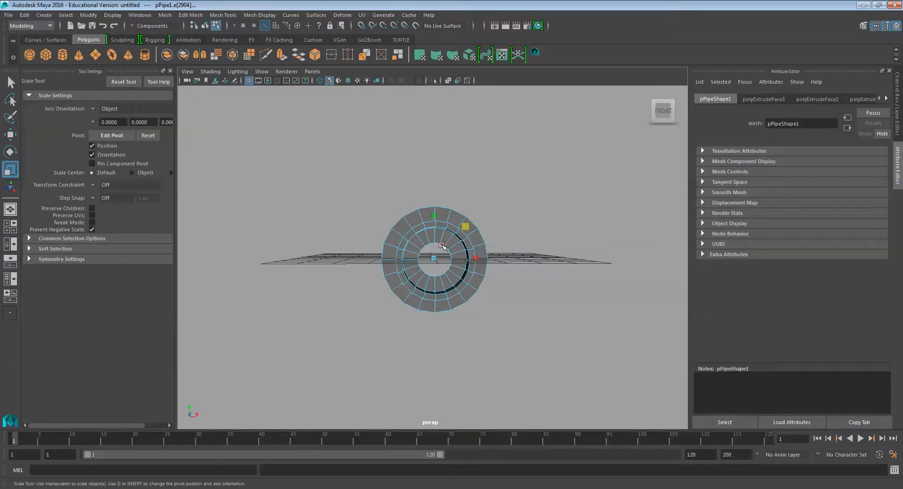
# Select the outer rim edge loop on the collar's open end
pyautogui.keyDown('shift'); pyautogui.doubleClick(441, 246); pyautogui.keyUp('shift')
pyautogui.moveTo(459, 244); pyautogui.dragTo(343, 338)
pyautogui.click(344, 339)
pyautogui.keyDown('alt'); pyautogui.moveTo(417, 339); pyautogui.dragTo(494, 340); pyautogui.keyUp('alt')
pyautogui.click(427, 213)
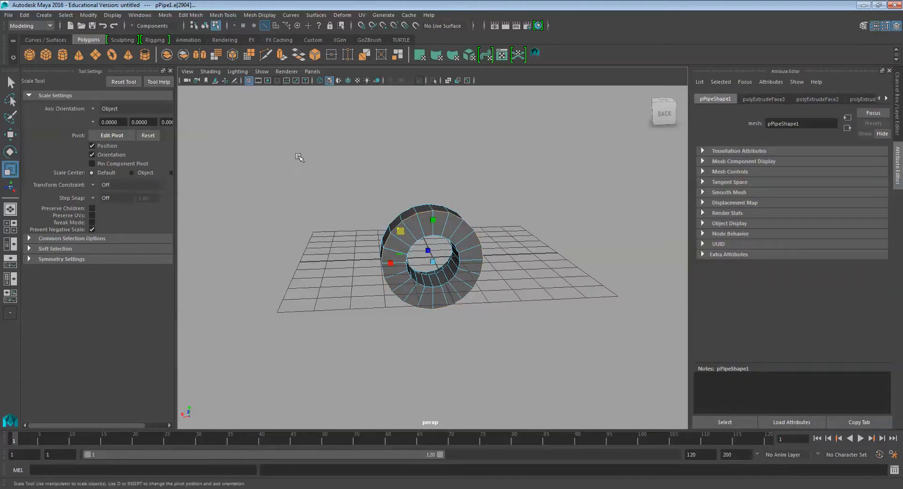
# Try a fractional bevel with width 0.4 and 3 segments on the selected rim edge loop
pyautogui.click(189, 15)
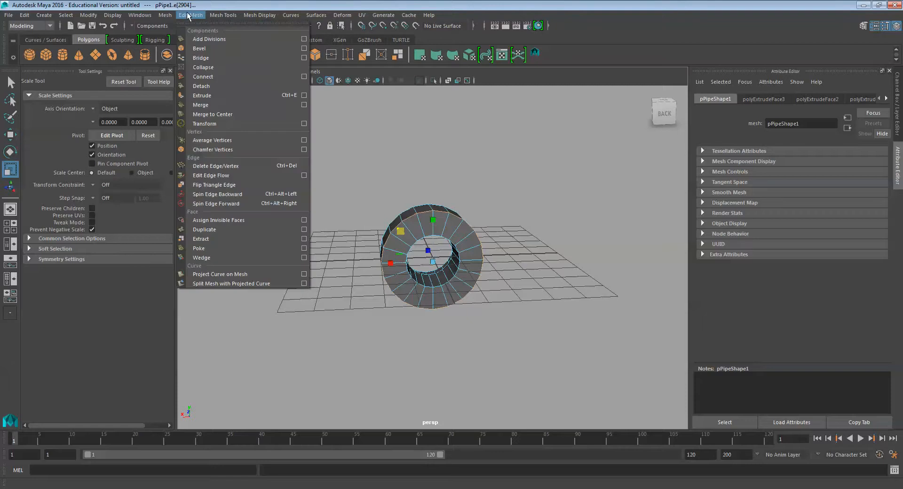
pyautogui.click(305, 48)
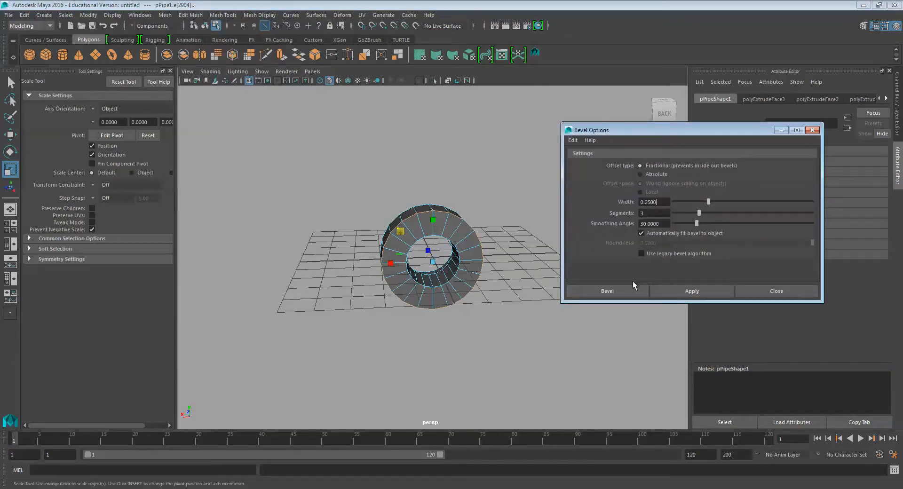
pyautogui.write('.4')
pyautogui.click(614, 291)
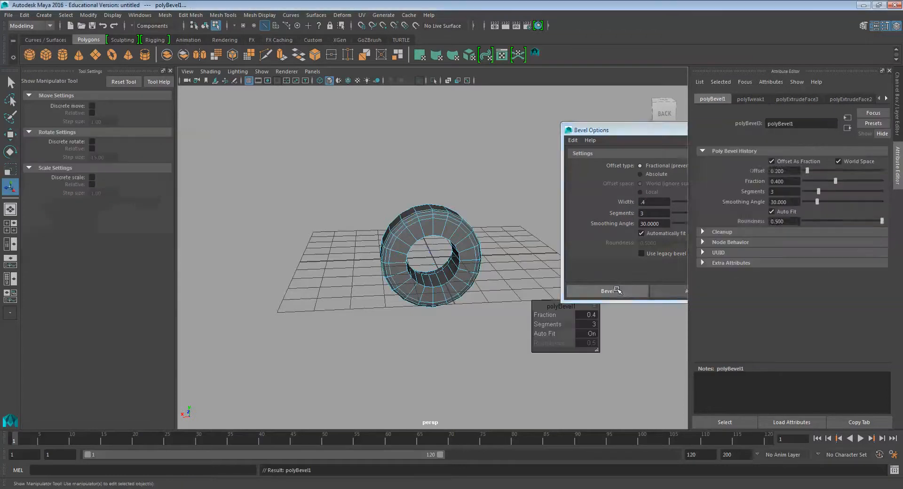
pyautogui.click(595, 289)
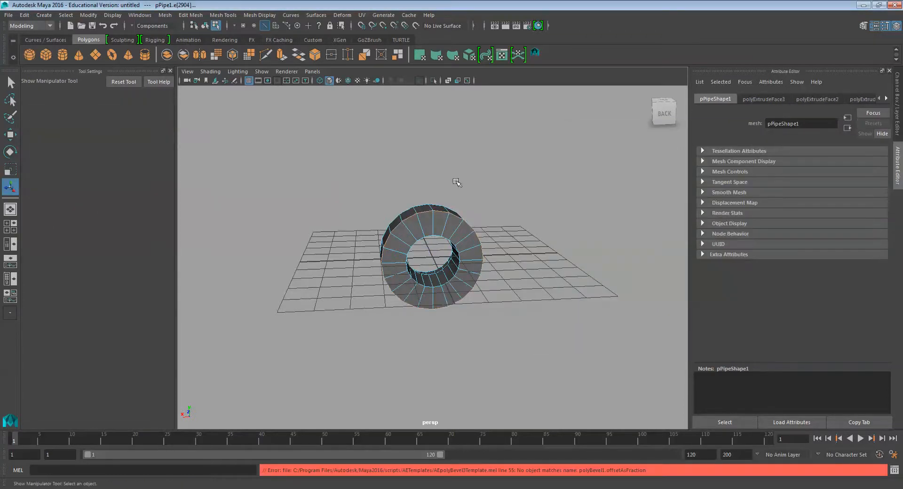
# Bevel the selected rim edge loop with a fractional width of 0.3 and 3 segments, then clear the selection
pyautogui.click(190, 15)
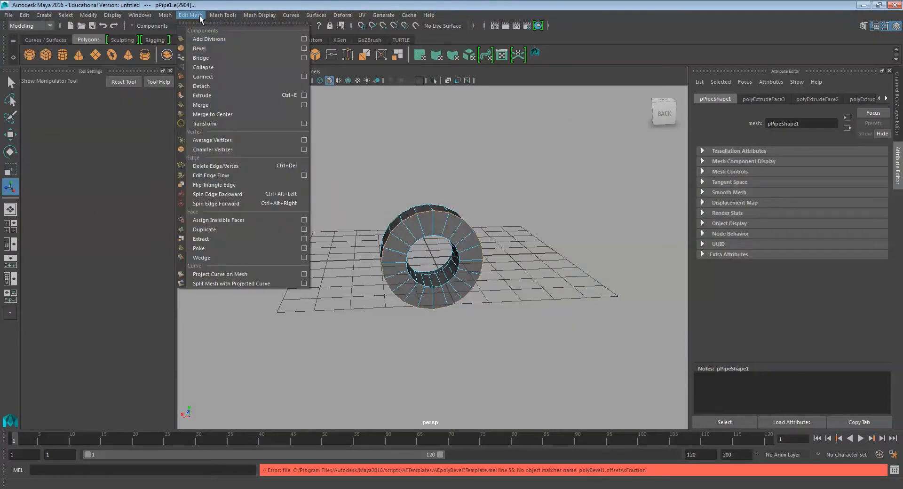
pyautogui.click(304, 49)
pyautogui.doubleClick(660, 201)
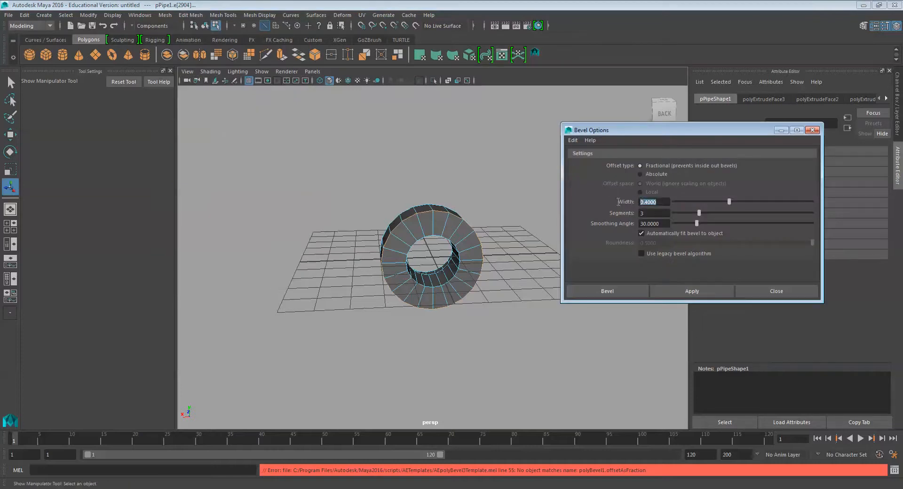
pyautogui.write('.3')
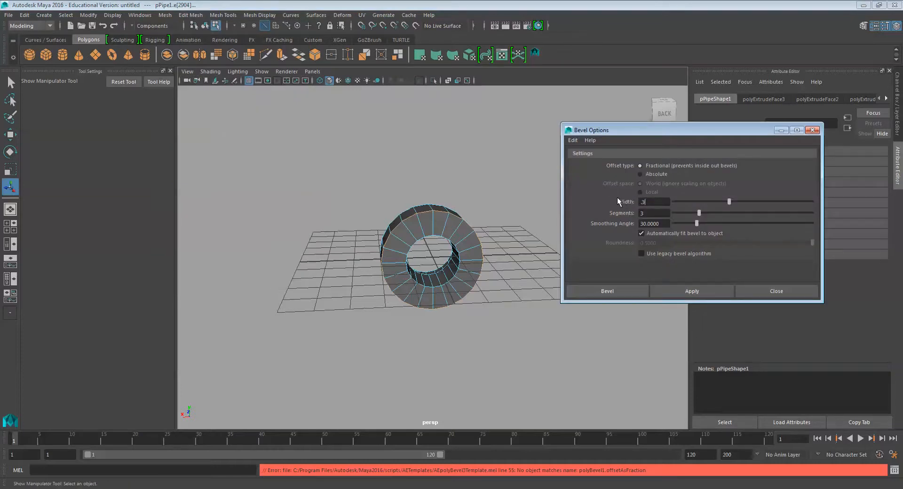
pyautogui.click(607, 290)
pyautogui.click(508, 295)
pyautogui.moveTo(508, 295)
pyautogui.keyDown('alt'); pyautogui.mouseDown()
pyautogui.moveTo(529, 312)
pyautogui.moveTo(578, 305)
pyautogui.moveTo(490, 309)
pyautogui.moveTo(510, 288)
pyautogui.mouseUp(); pyautogui.keyUp('alt')
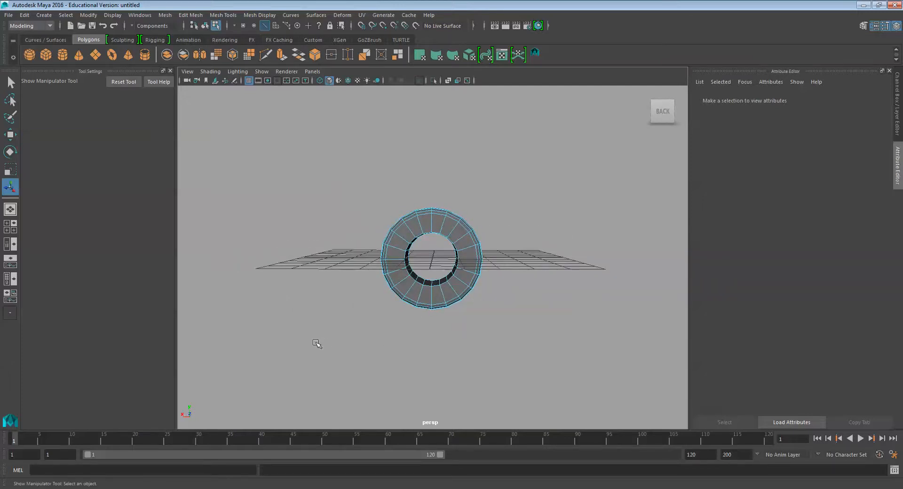
# Create a small polygon cylinder on the grid beside the collar, with radius about 7.4 and height about 6.3
pyautogui.keyDown('alt'); pyautogui.moveTo(332, 328); pyautogui.dragTo(333, 324); pyautogui.keyUp('alt')
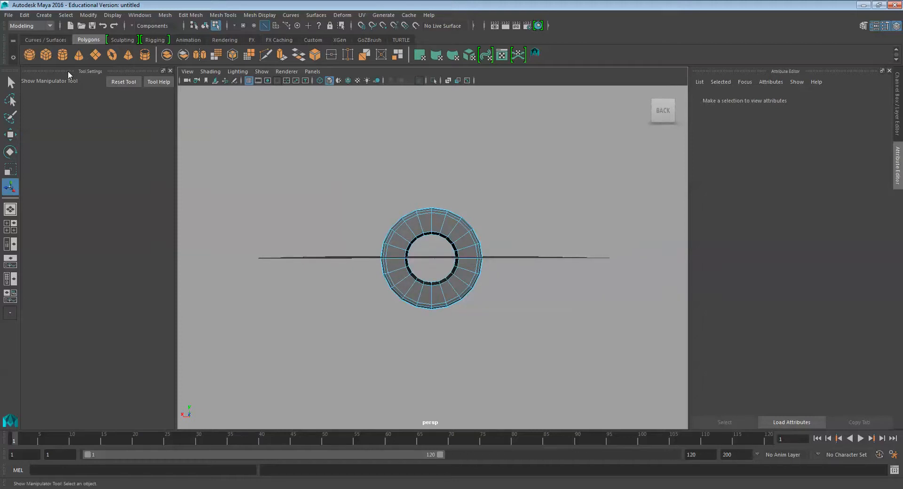
pyautogui.click(60, 55)
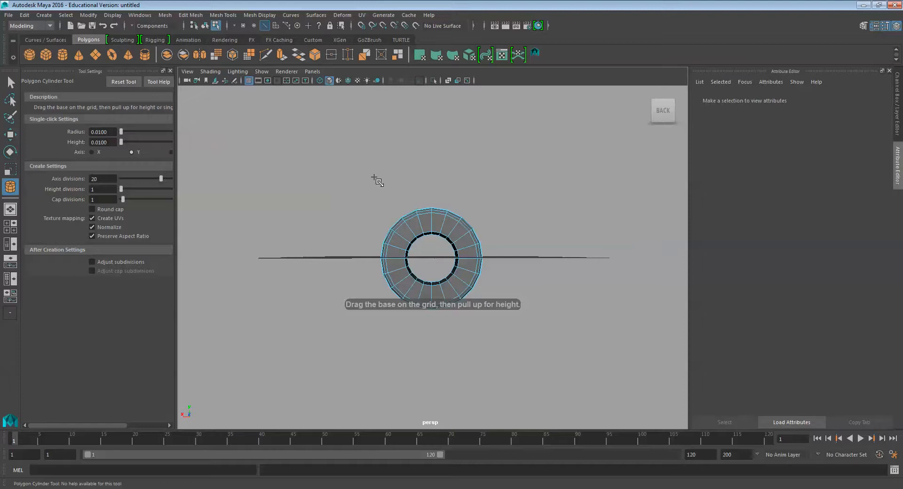
pyautogui.keyDown('alt'); pyautogui.moveTo(349, 315); pyautogui.dragTo(359, 341); pyautogui.keyUp('alt')
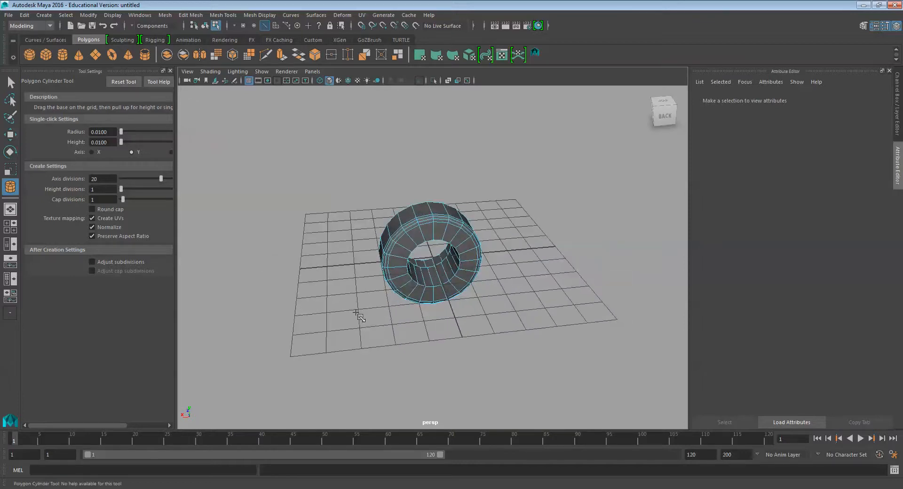
pyautogui.moveTo(343, 269); pyautogui.dragTo(348, 261)
pyautogui.keyDown('alt'); pyautogui.moveTo(347, 304); pyautogui.dragTo(352, 328); pyautogui.keyUp('alt')
pyautogui.moveTo(366, 292); pyautogui.dragTo(365, 283)
pyautogui.press('r')
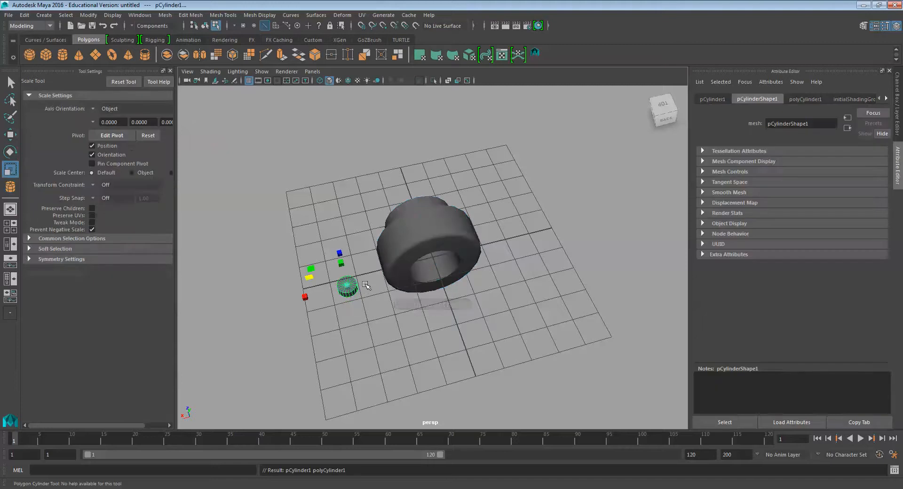
# Rename the cylinder as bol01
pyautogui.click(720, 98)
pyautogui.doubleClick(794, 124)
pyautogui.write('b')
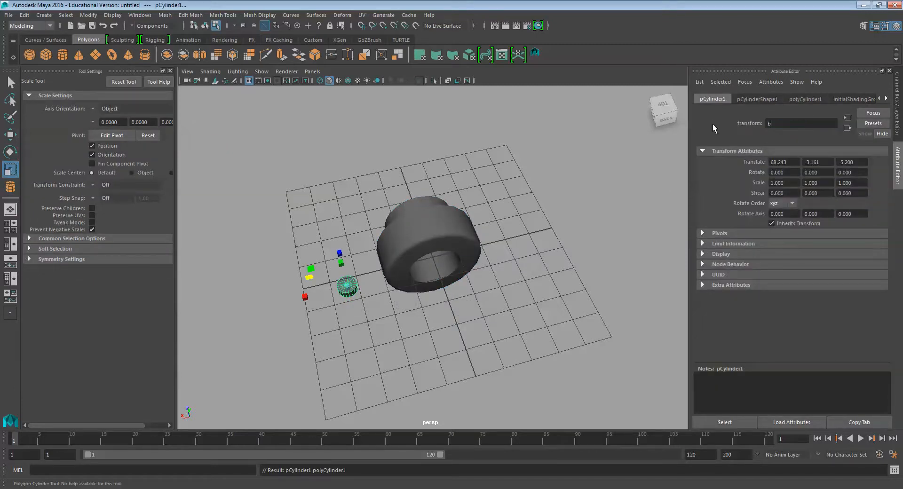
pyautogui.write('ol01')
pyautogui.press('Return')
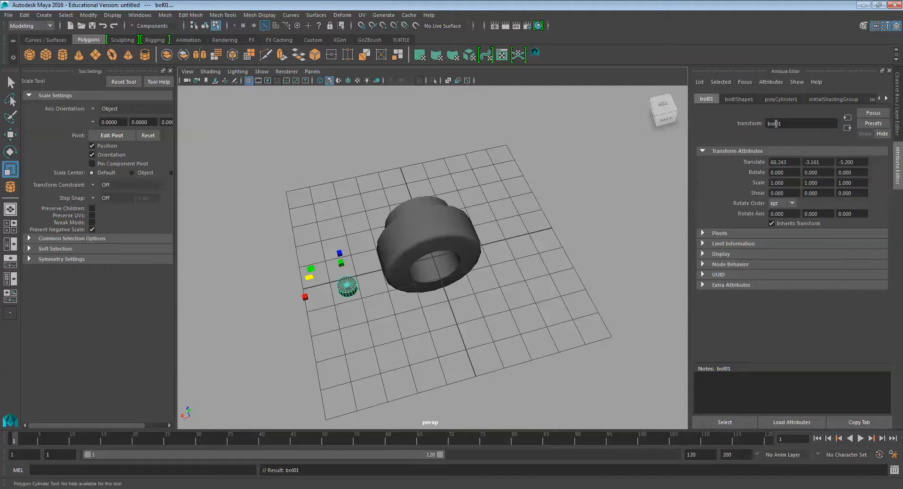
# Set the cylinder's axis subdivisions to 6 to make it hexagonal
pyautogui.click(789, 98)
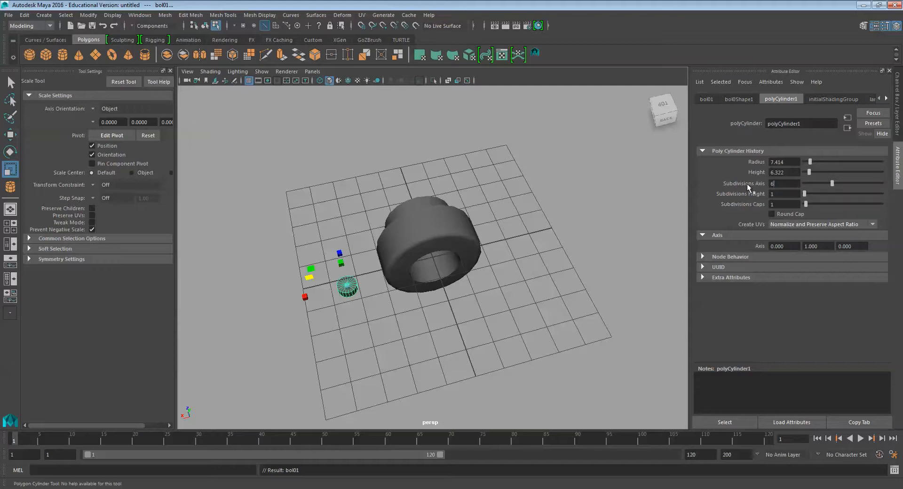
pyautogui.write('6')
pyautogui.press('Return')
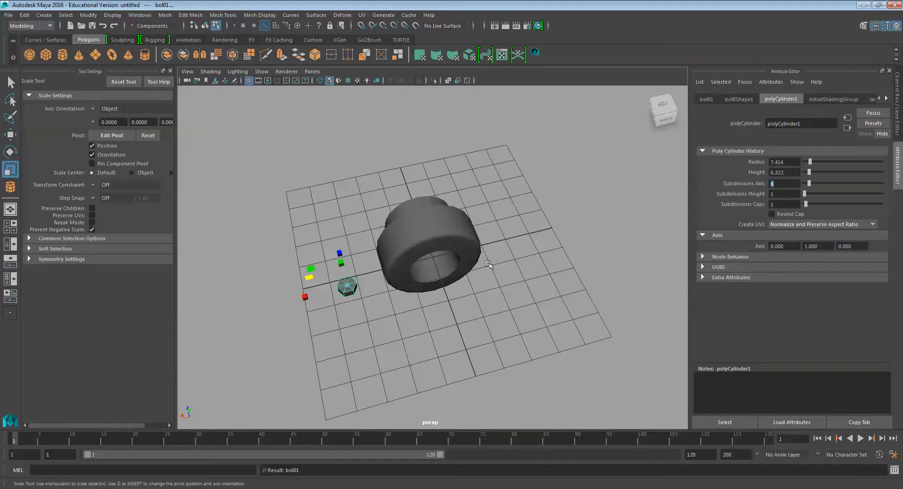
# Set the hexagonal bolt's Y rotation to 90
pyautogui.click(710, 99)
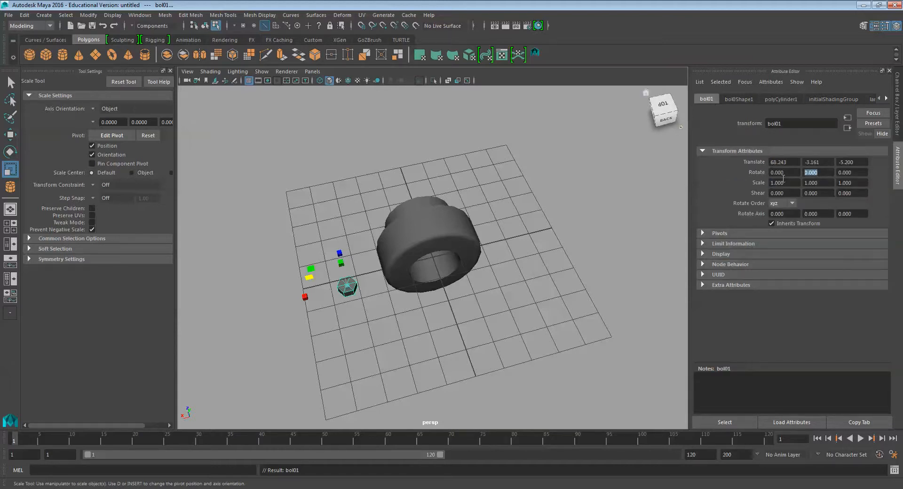
pyautogui.write('90')
pyautogui.press('Return')
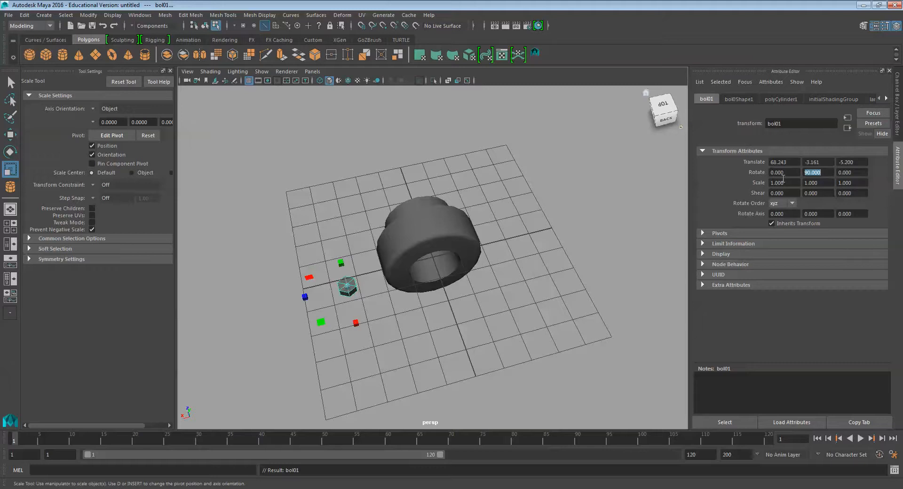
# Set the bolt's rotation to 90 in X, 0 in Y and 90 in Z
pyautogui.write('0')
pyautogui.press('Return')
pyautogui.press('Tab')
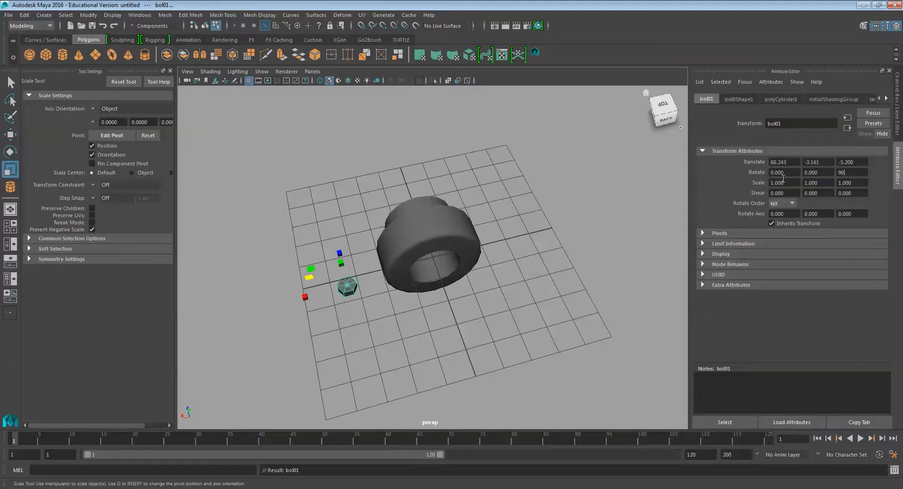
pyautogui.write('90')
pyautogui.press('Return')
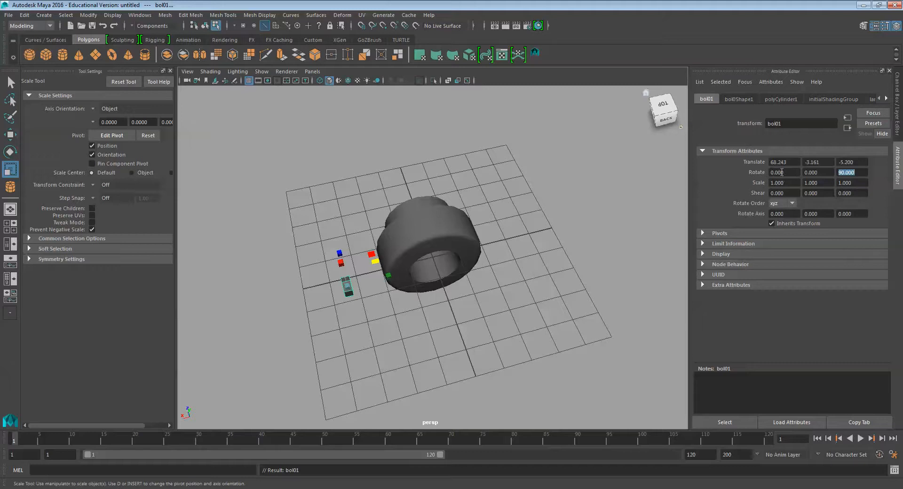
pyautogui.click(782, 172)
pyautogui.write('90')
pyautogui.press('Return')
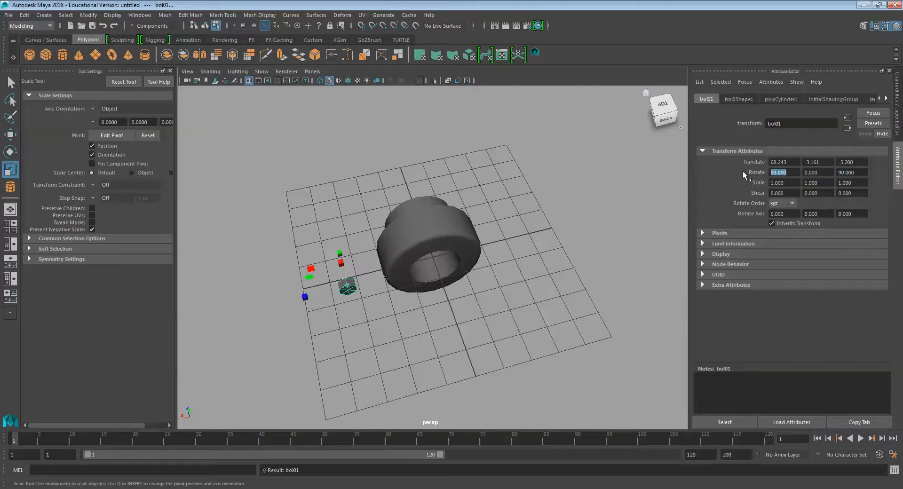
# Scale the bolt uniformly to about 0.49 and move it along Z to about -8.18
pyautogui.keyDown('alt'); pyautogui.moveTo(439, 349); pyautogui.dragTo(478, 324); pyautogui.keyUp('alt')
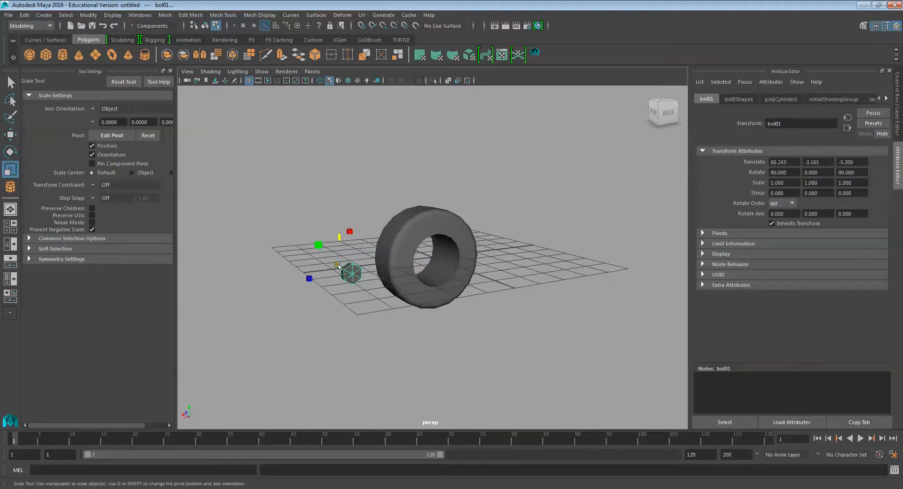
pyautogui.moveTo(348, 269); pyautogui.dragTo(346, 272)
pyautogui.keyDown('alt'); pyautogui.moveTo(455, 353); pyautogui.dragTo(562, 352); pyautogui.keyUp('alt')
pyautogui.press('w')
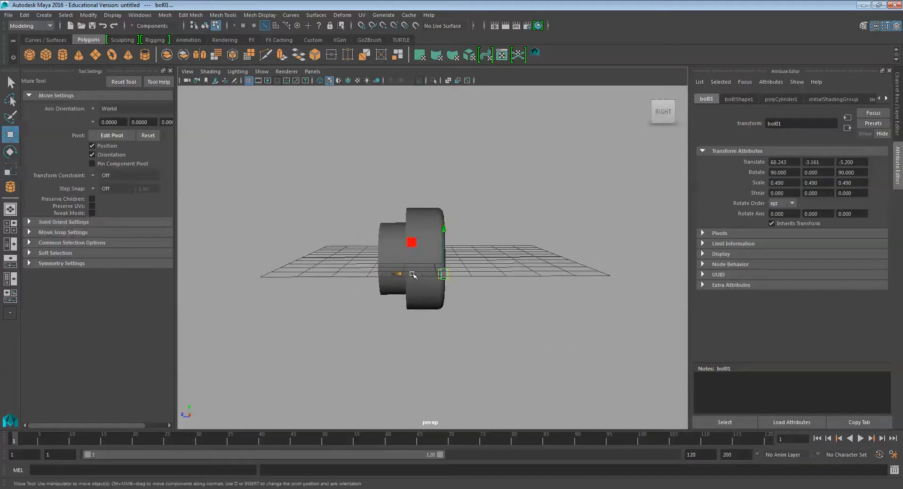
pyautogui.moveTo(399, 275); pyautogui.dragTo(404, 278)
# Position the bolt over the collar's ring-shaped face at about X -28.1 and Y 0.36, using the orthographic views
pyautogui.press('space')
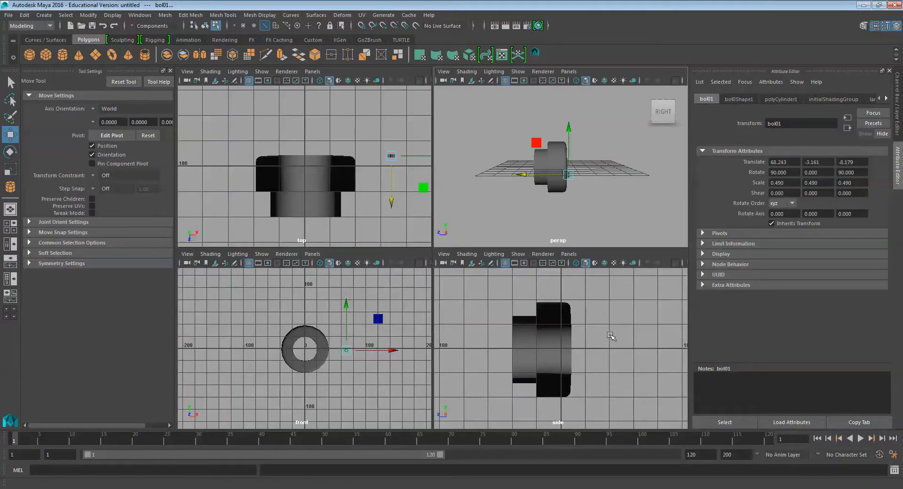
pyautogui.scroll(-2, 615, 338)
pyautogui.scroll(5, 615, 338)
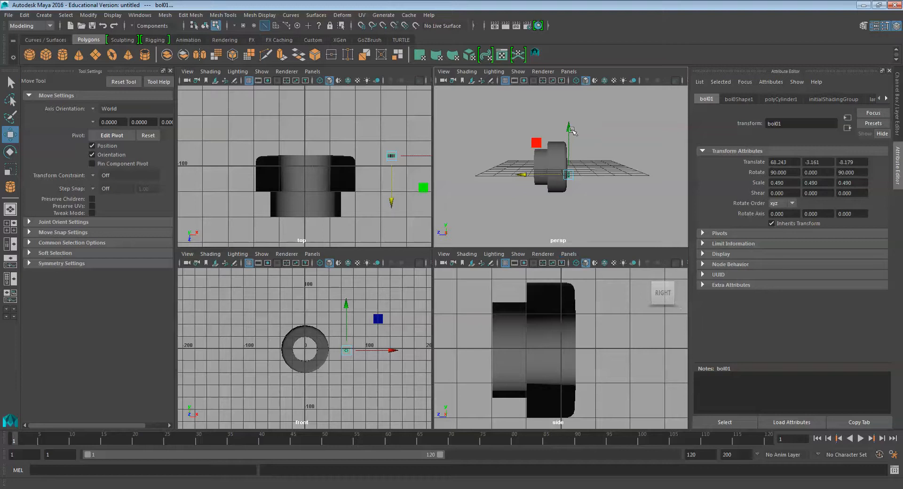
pyautogui.moveTo(569, 128)
pyautogui.mouseDown()
pyautogui.moveTo(569, 111)
pyautogui.moveTo(570, 127)
pyautogui.mouseUp()
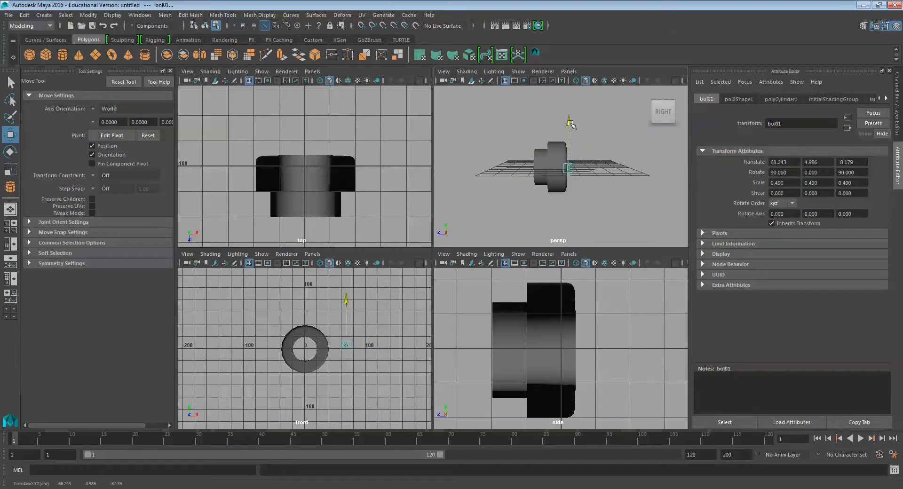
pyautogui.moveTo(385, 349); pyautogui.dragTo(335, 353)
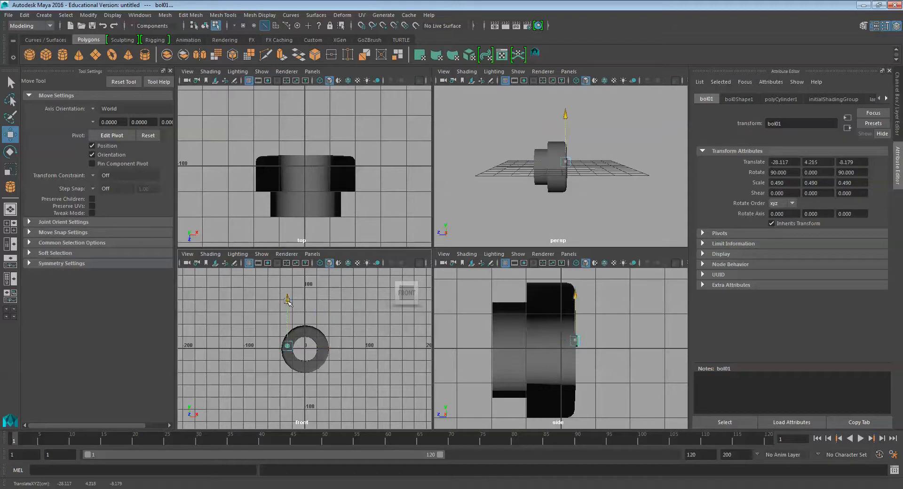
pyautogui.moveTo(288, 300); pyautogui.dragTo(288, 304)
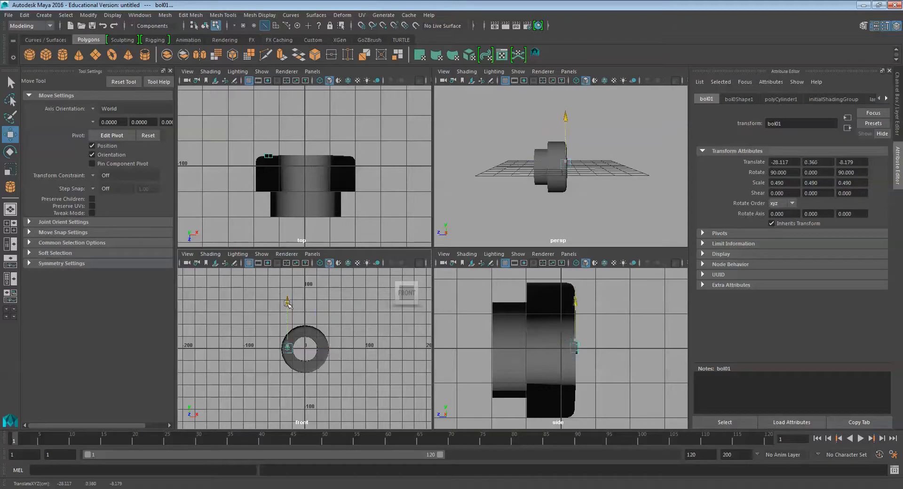
pyautogui.click(636, 313)
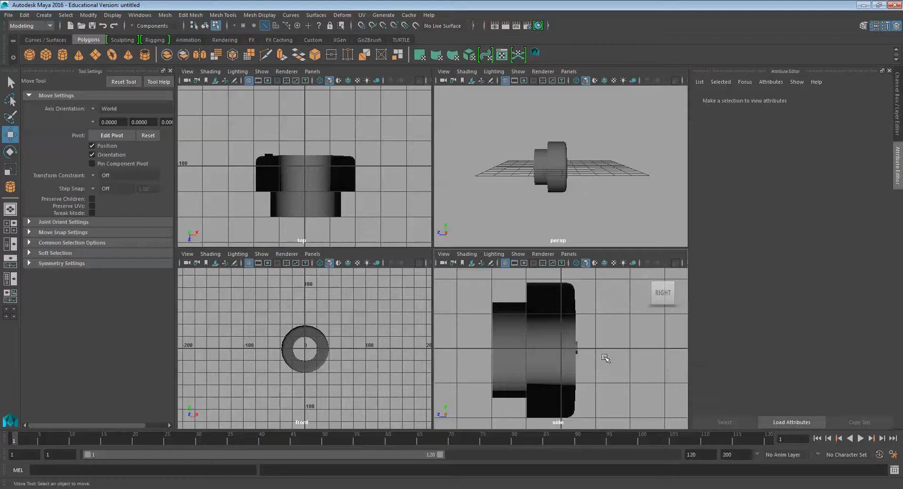
# Return to object selection and shift the pipe and bolt together by about -1.6 along Z
pyautogui.click(578, 346)
pyautogui.rightClick(578, 345)
pyautogui.moveTo(578, 347); pyautogui.dragTo(625, 224, button='right')
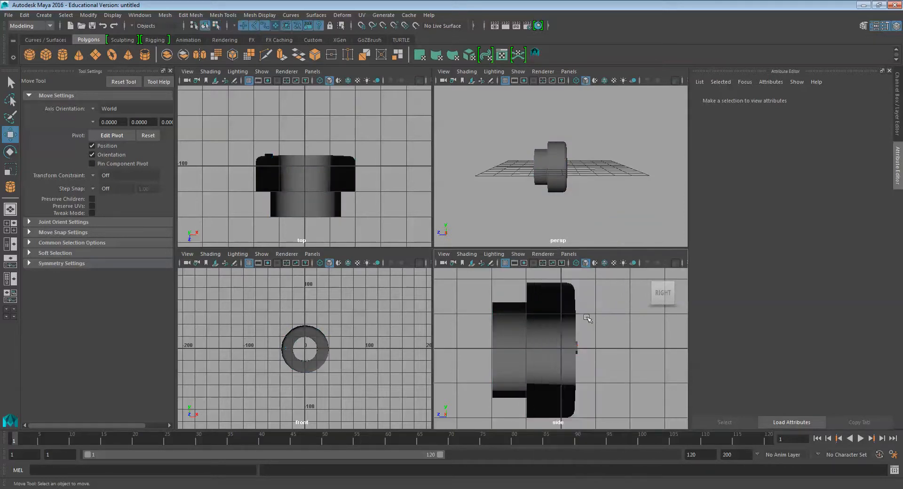
pyautogui.click(577, 347)
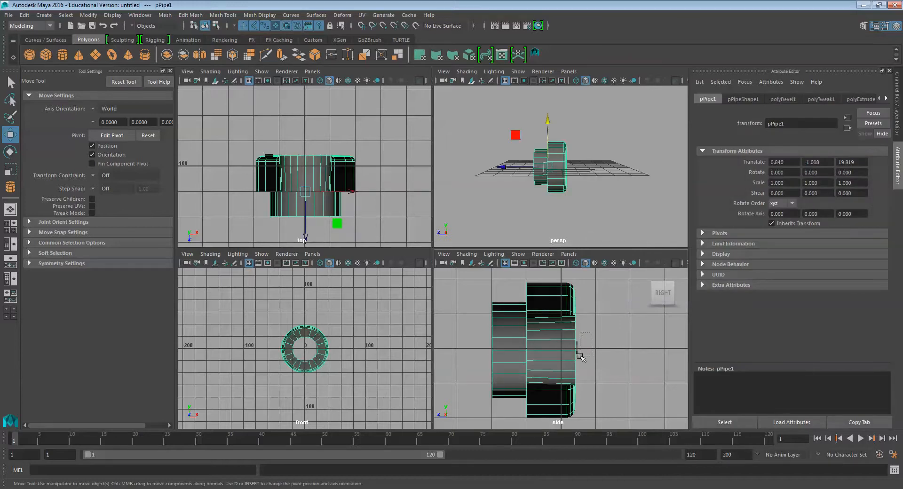
pyautogui.moveTo(592, 333); pyautogui.dragTo(536, 349)
pyautogui.click(582, 349)
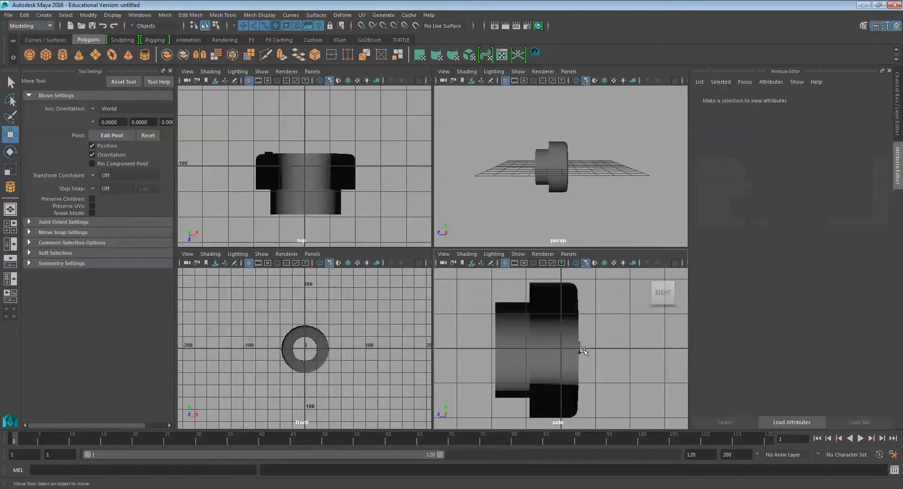
# Move only the bolt along Z to about -11.98 so that it protrudes from the collar's face
pyautogui.click(582, 349)
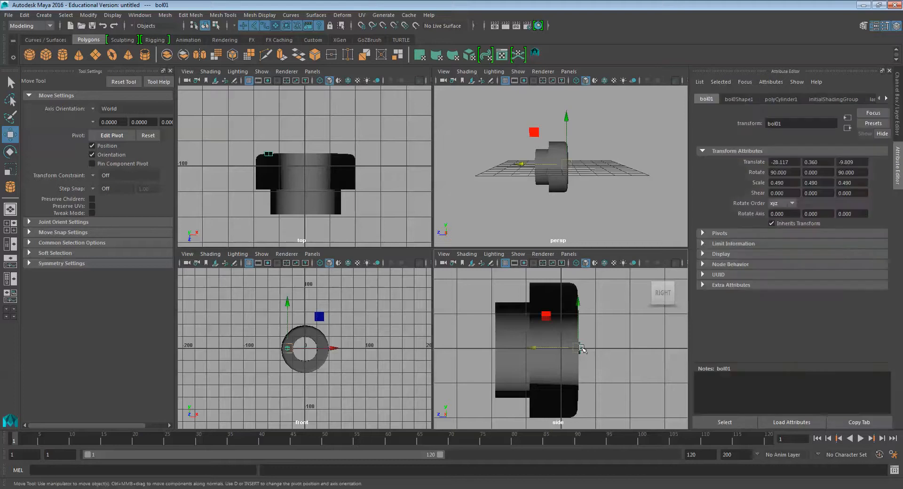
pyautogui.moveTo(541, 347); pyautogui.dragTo(538, 351)
pyautogui.click(587, 220)
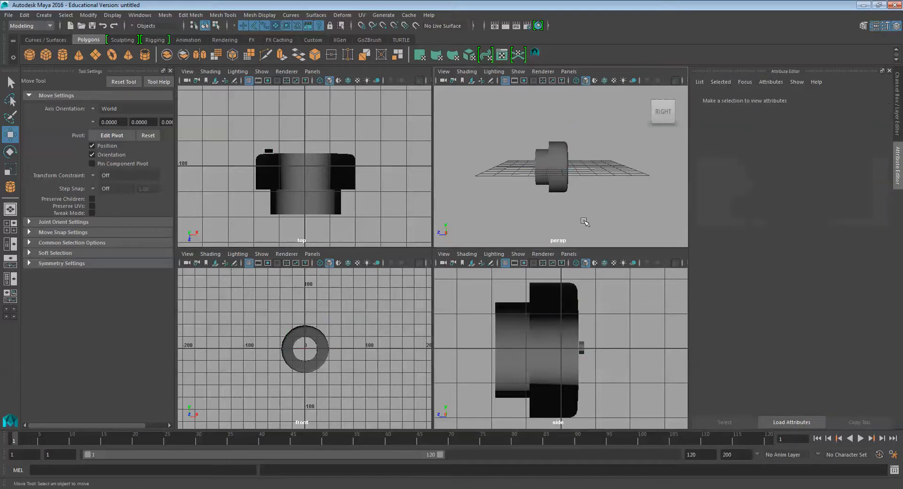
# Move the bolt's pivot along X to the center of the pipe's opening
pyautogui.press('space')
pyautogui.keyDown('alt'); pyautogui.moveTo(567, 328); pyautogui.dragTo(464, 323); pyautogui.keyUp('alt')
pyautogui.scroll(6, 495, 331)
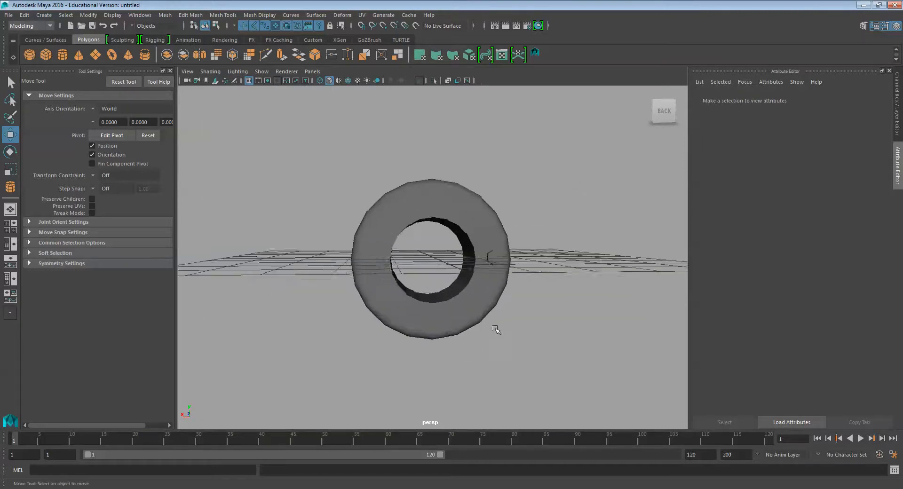
pyautogui.click(526, 257)
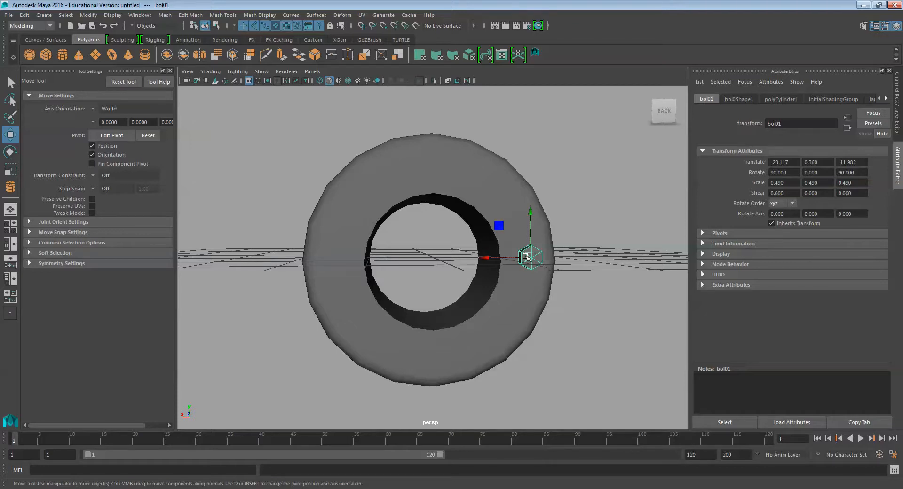
pyautogui.press('d')
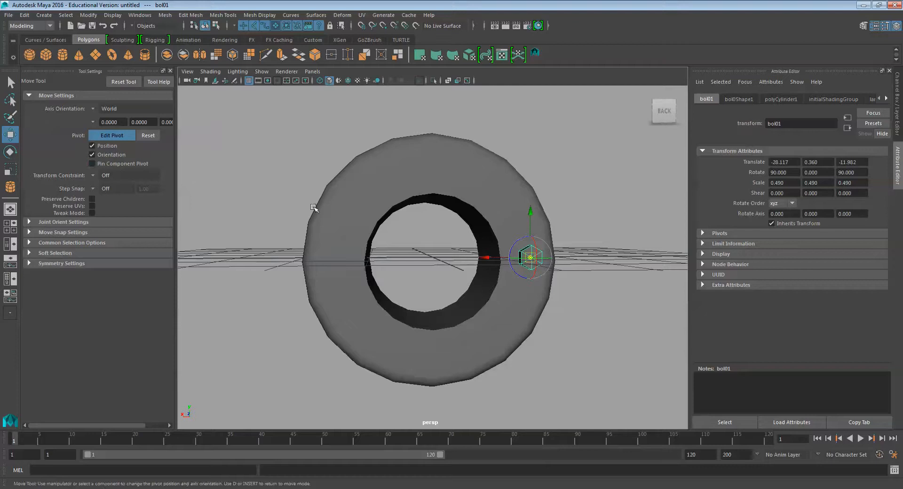
pyautogui.moveTo(490, 258); pyautogui.dragTo(392, 262)
# Fine-tune the bolt's pivot onto the front view's grid origin, at about X 0.05 and Y -0.04
pyautogui.press('space')
pyautogui.scroll(10, 390, 350)
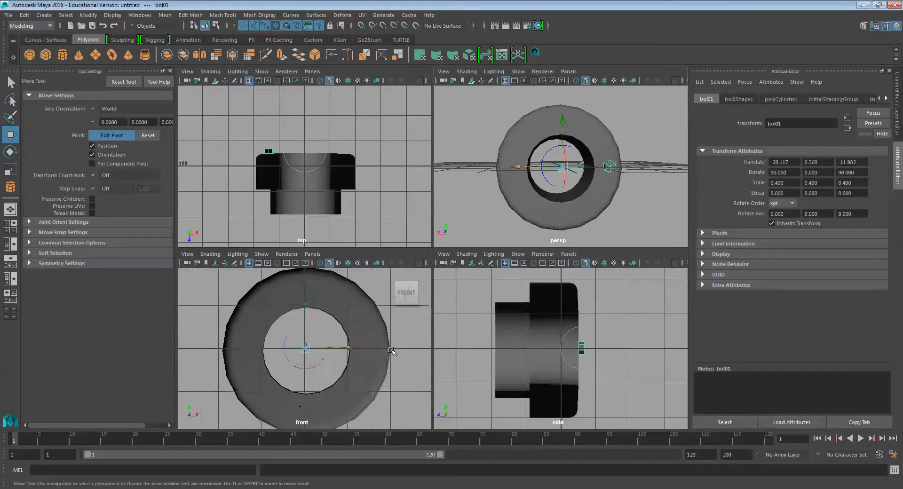
pyautogui.scroll(2, 390, 350)
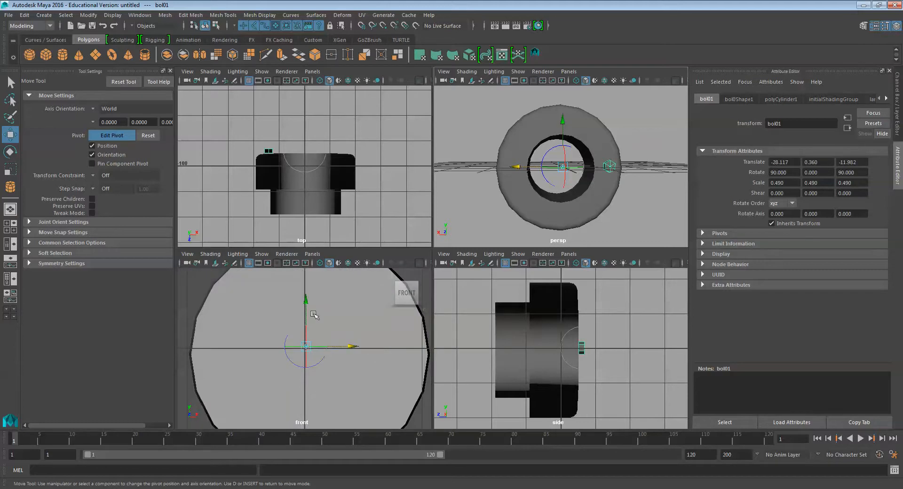
pyautogui.moveTo(306, 300); pyautogui.dragTo(306, 303)
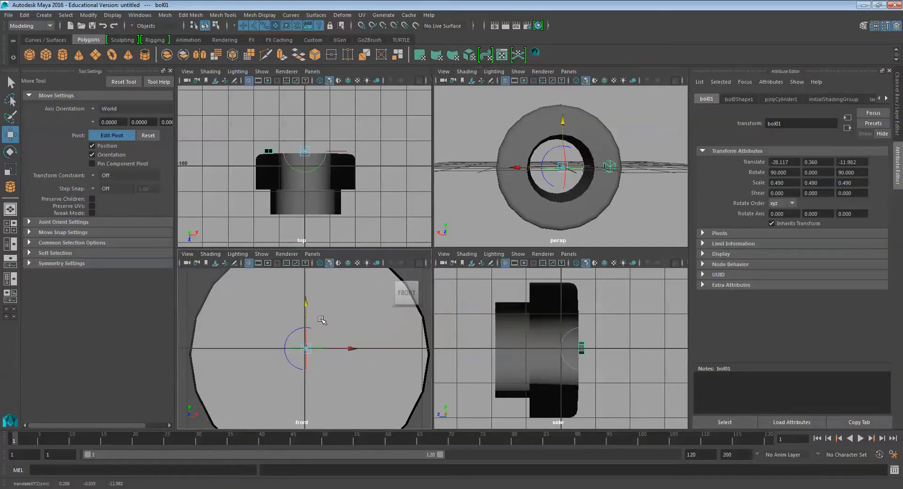
pyautogui.moveTo(348, 349); pyautogui.dragTo(348, 349)
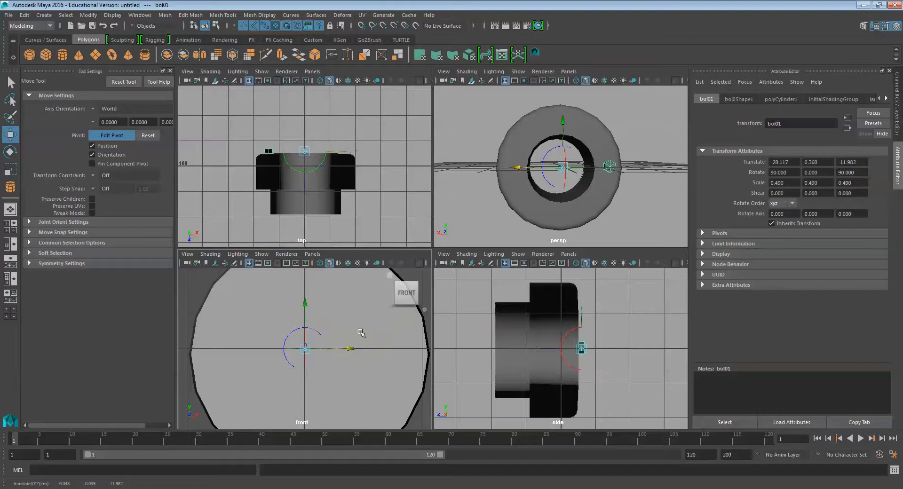
pyautogui.press('d')
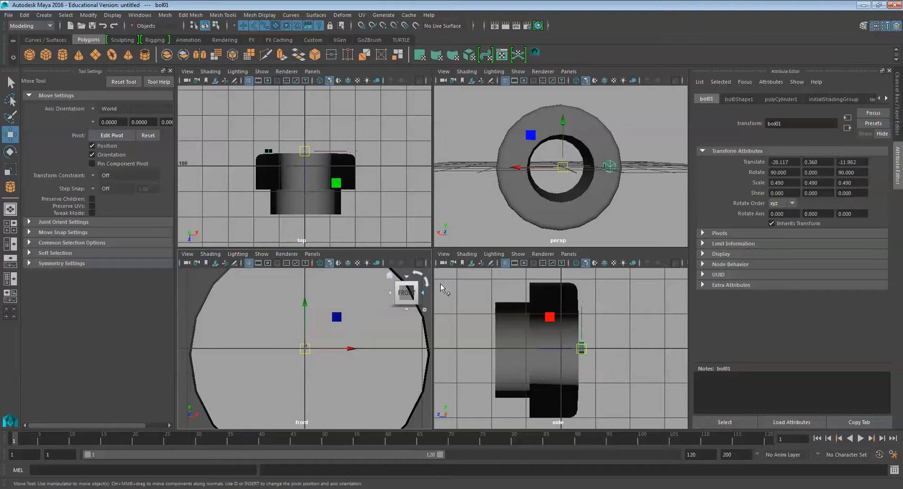
# Open the Duplicate Special options for the bolt and set the geometry type to Instance
pyautogui.click(629, 209)
pyautogui.click(611, 166)
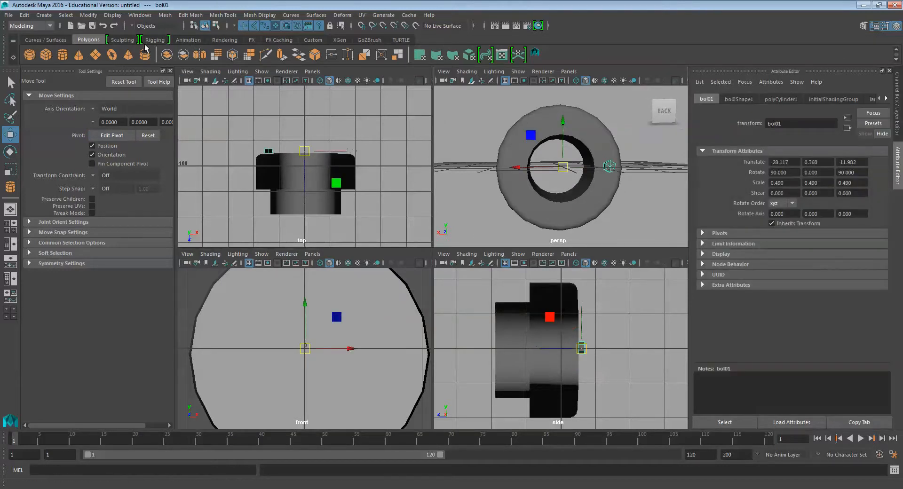
pyautogui.click(24, 15)
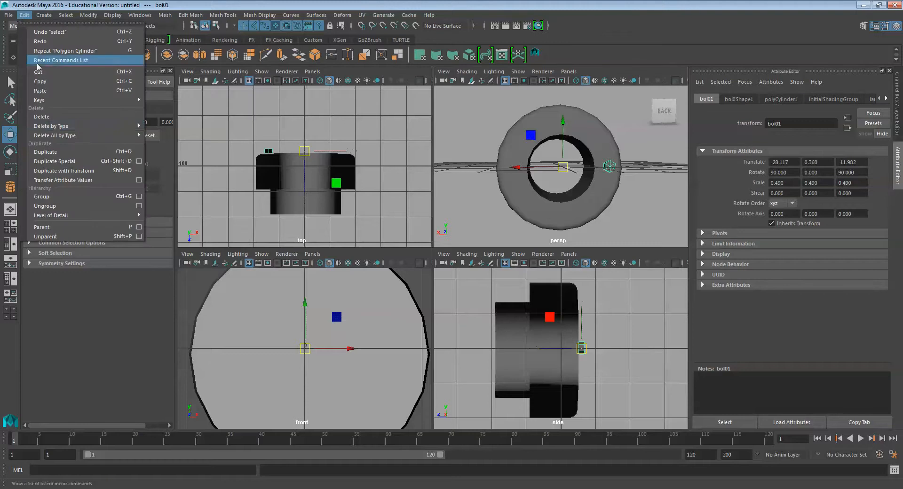
pyautogui.click(139, 161)
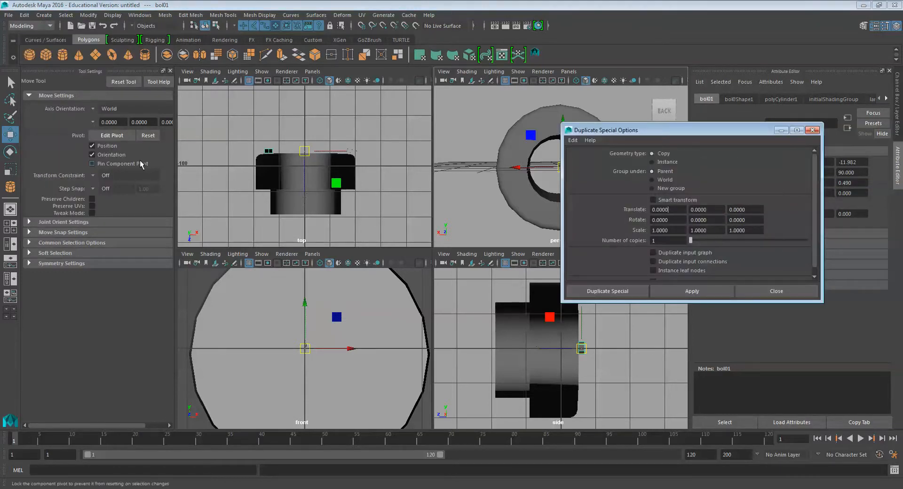
pyautogui.click(657, 161)
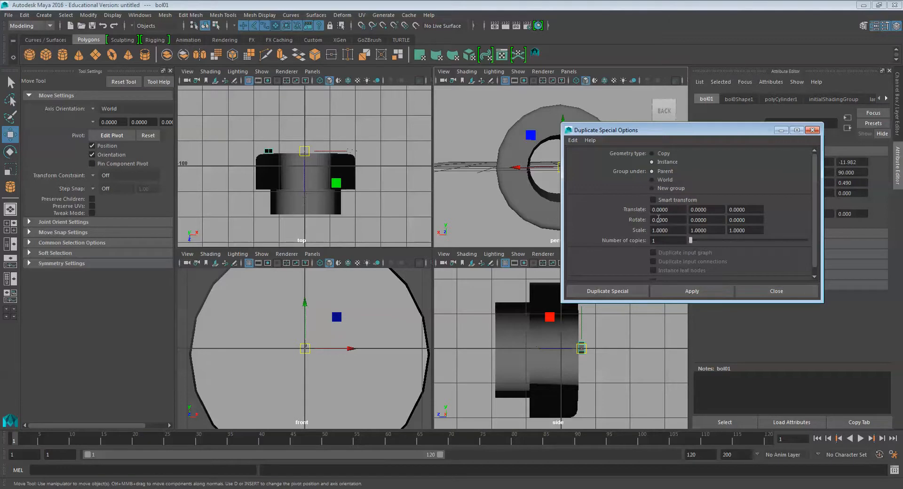
pyautogui.moveTo(690, 131); pyautogui.dragTo(769, 67)
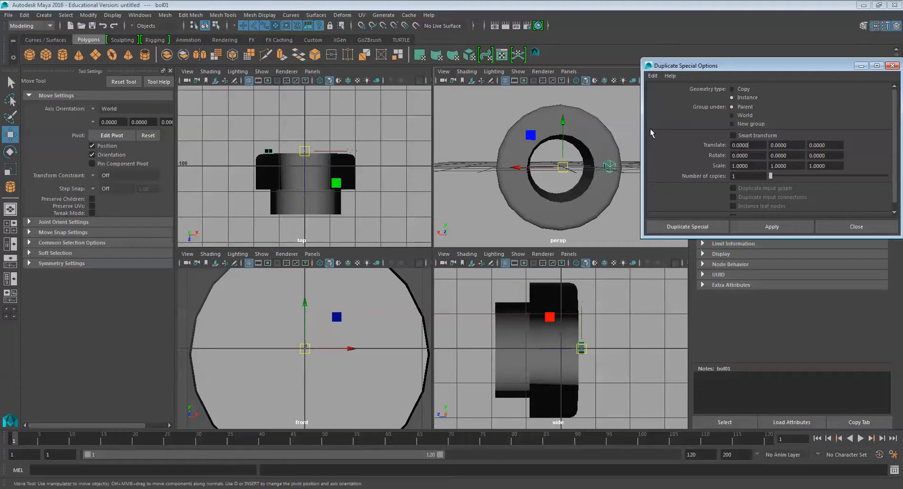
# Duplicate the bolt around the collar as 8 instances with a Z rotation of 45 each
pyautogui.click(790, 156)
pyautogui.click(832, 156)
pyautogui.write('8')
pyautogui.write('45')
pyautogui.click(739, 176)
pyautogui.click(712, 225)
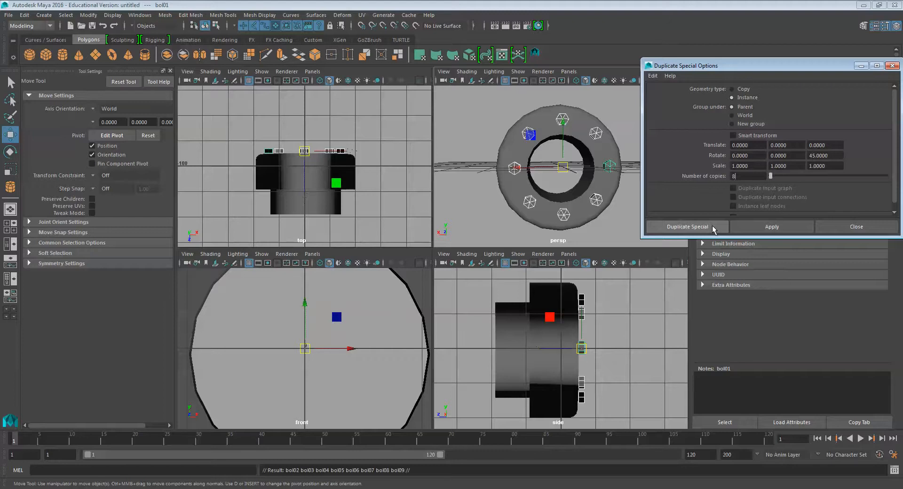